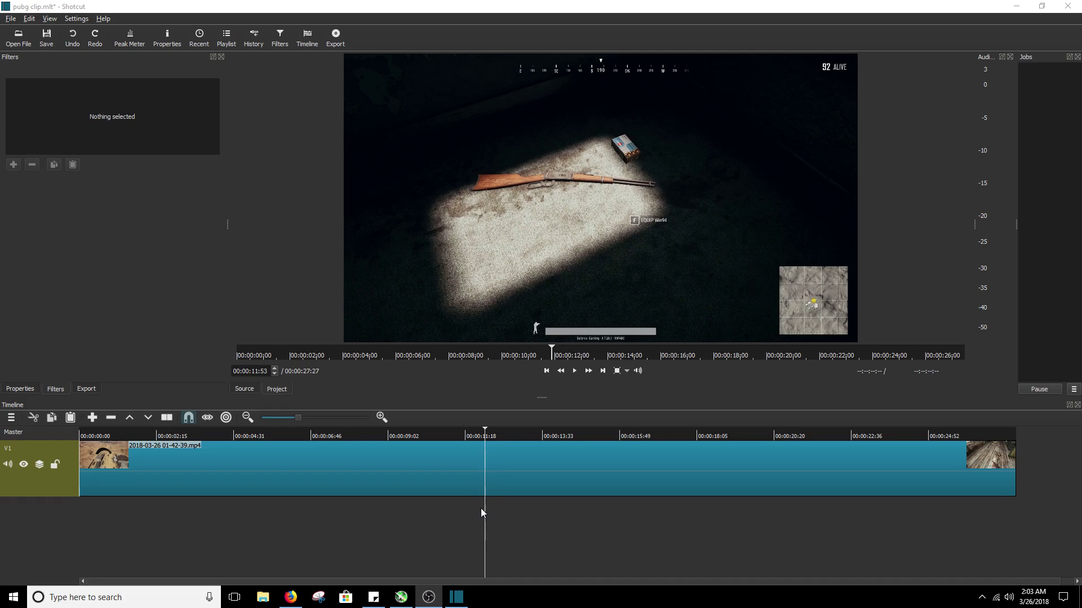
Step: Export the current rifle frame via File > Export Frame as w94.png in Pictures
left_click(10, 19)
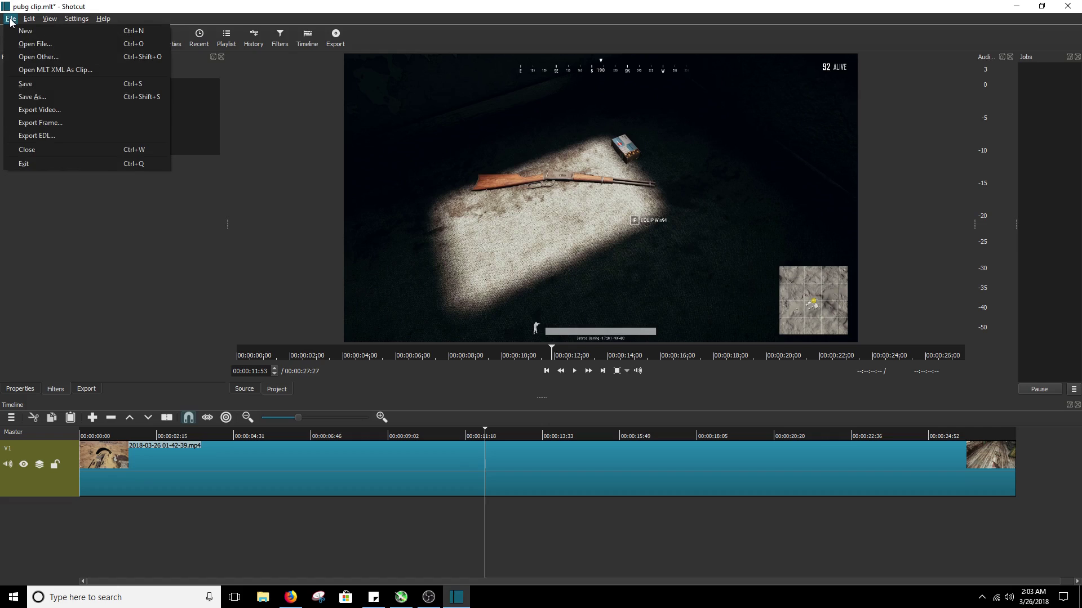
left_click(59, 123)
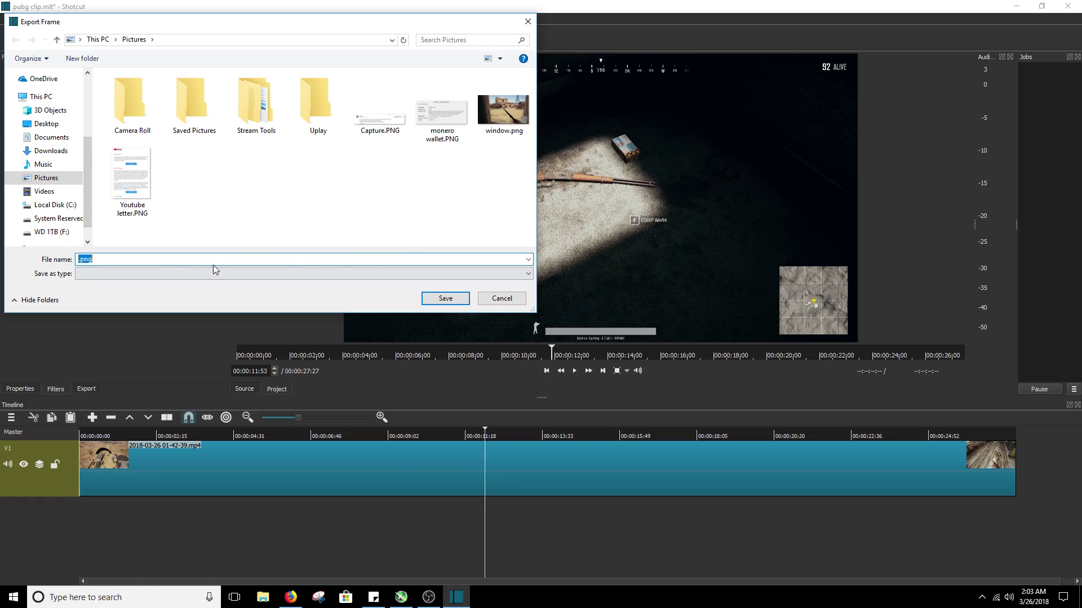
key("Home")
type("w94")
left_click(452, 303)
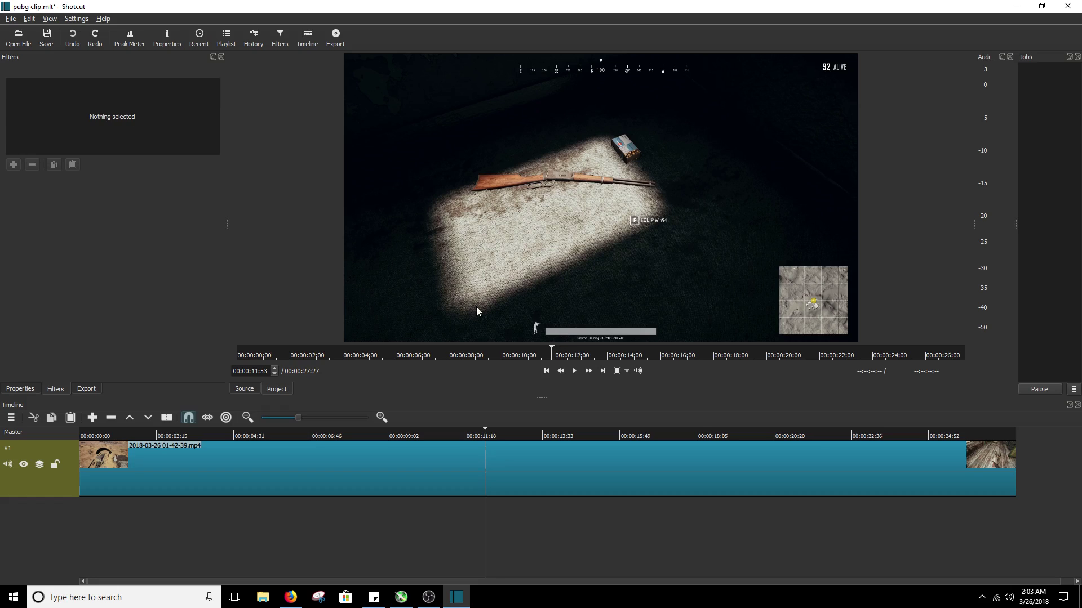
Step: Add a V2 video track from the Timeline menu and open w94.png as the source clip
left_click(11, 417)
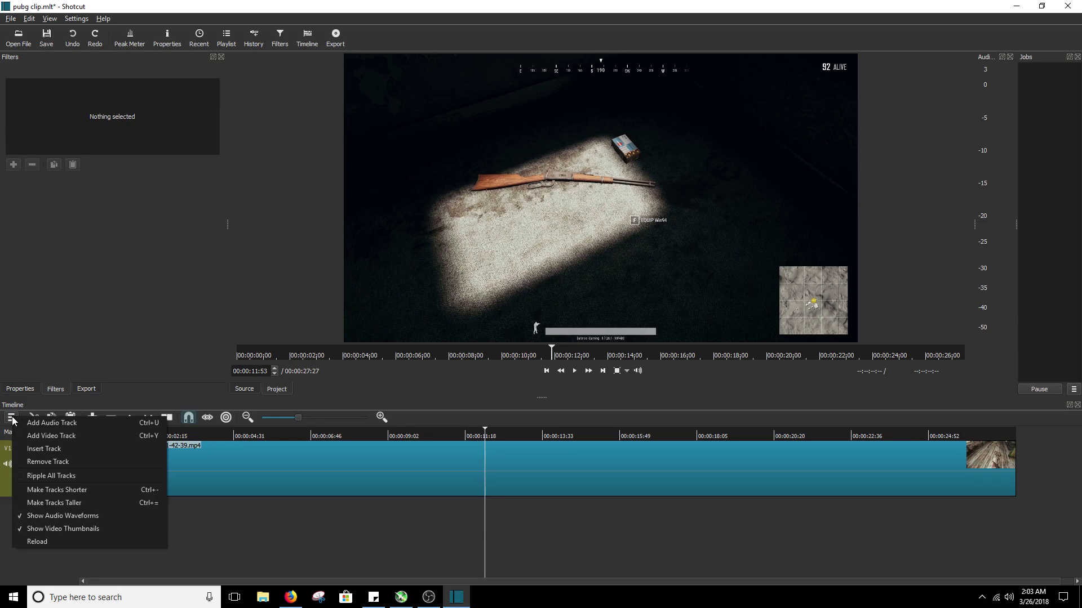
left_click(50, 436)
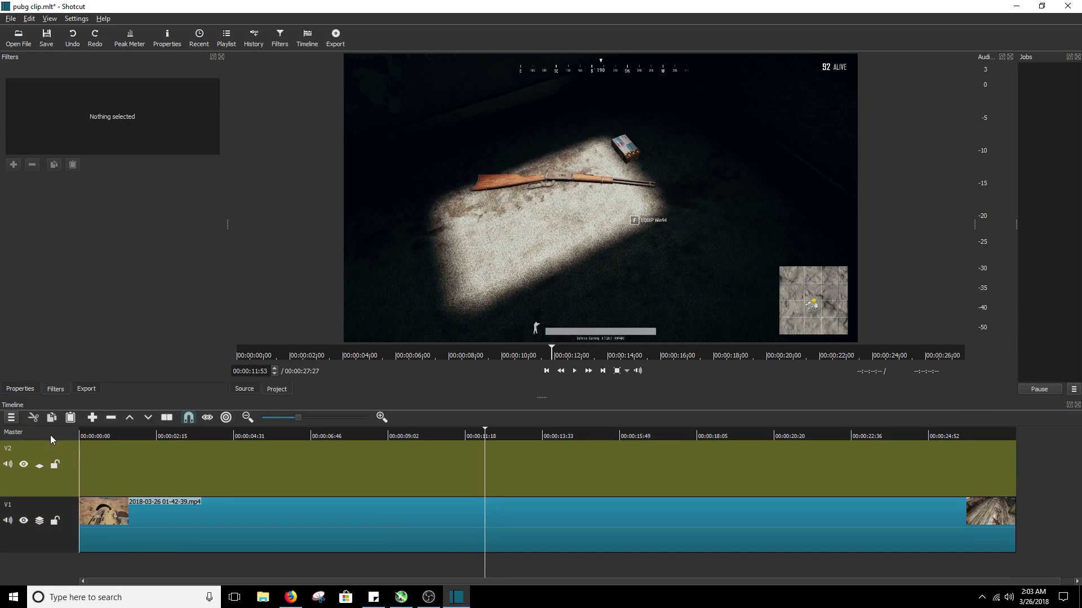
left_click(11, 41)
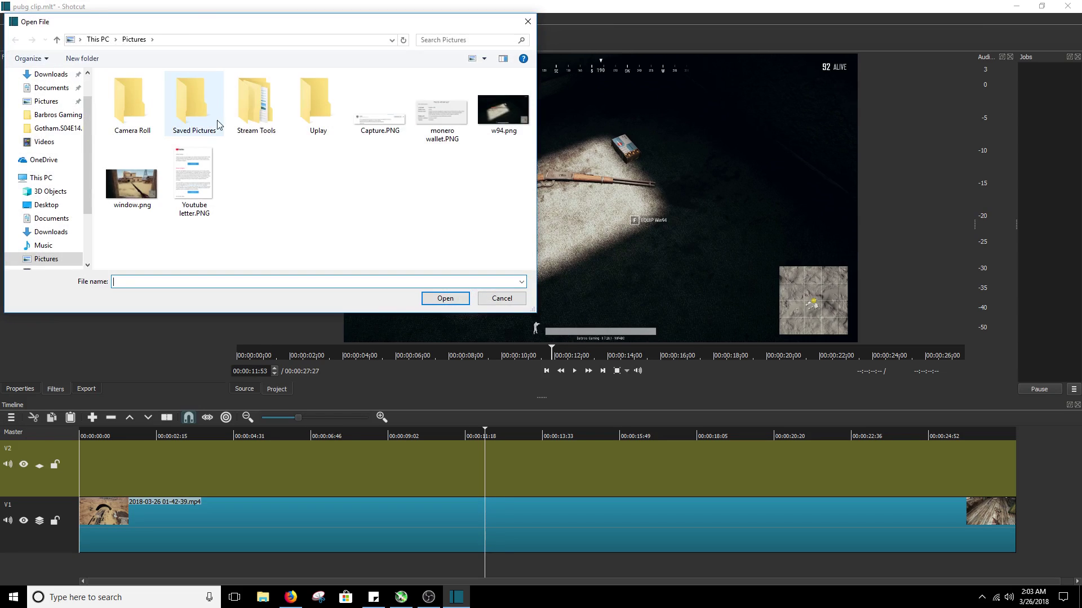
left_click(509, 115)
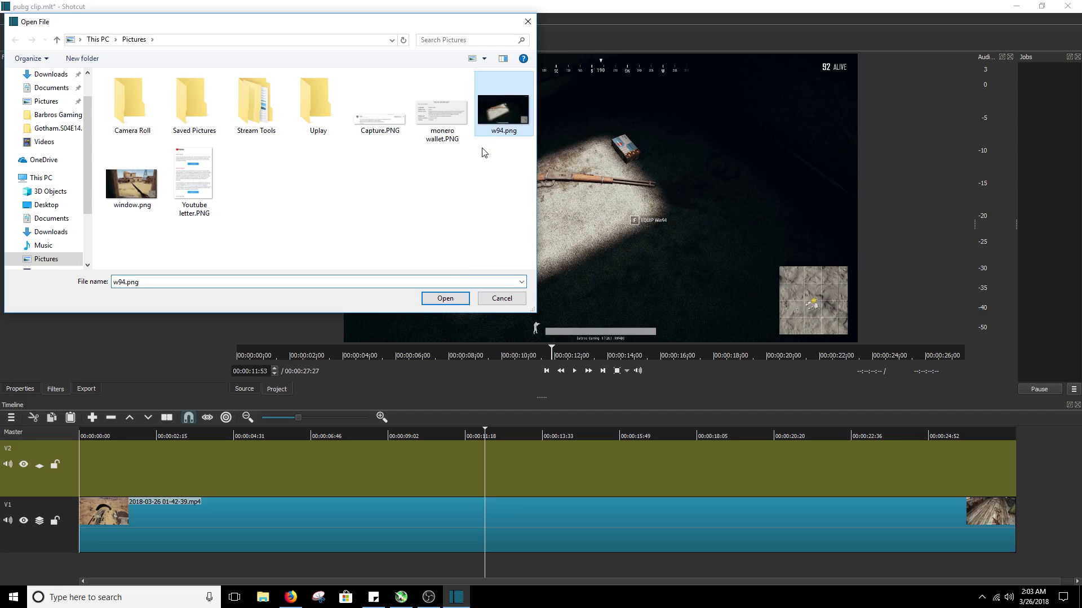
left_click(445, 298)
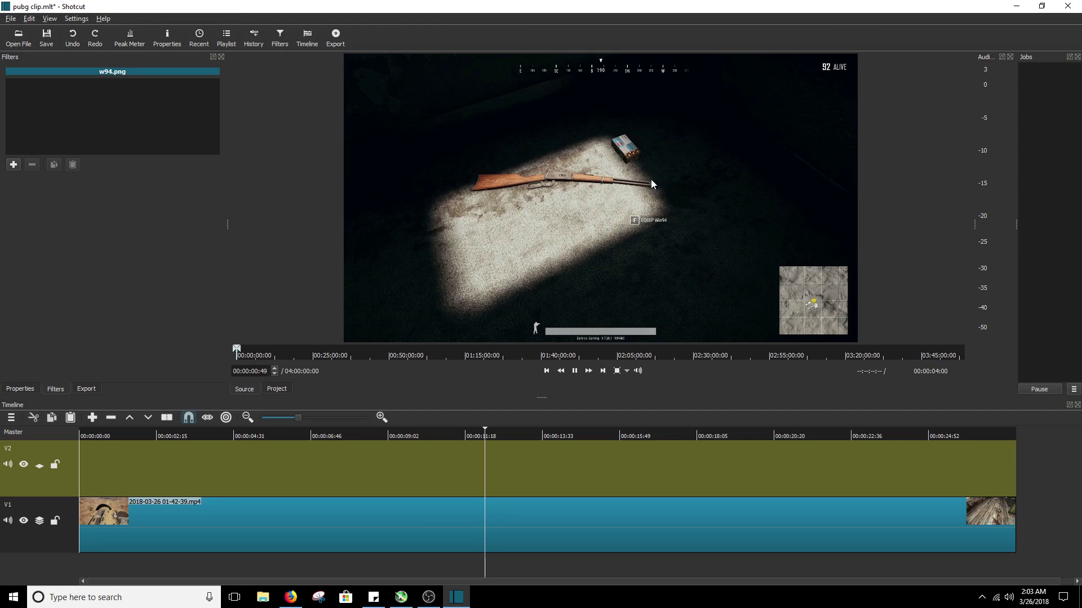
Step: Drop w94.png onto V2 at the rifle frame and trim its end to 00:00:02:03
left_click_drag(648, 190, 485, 468)
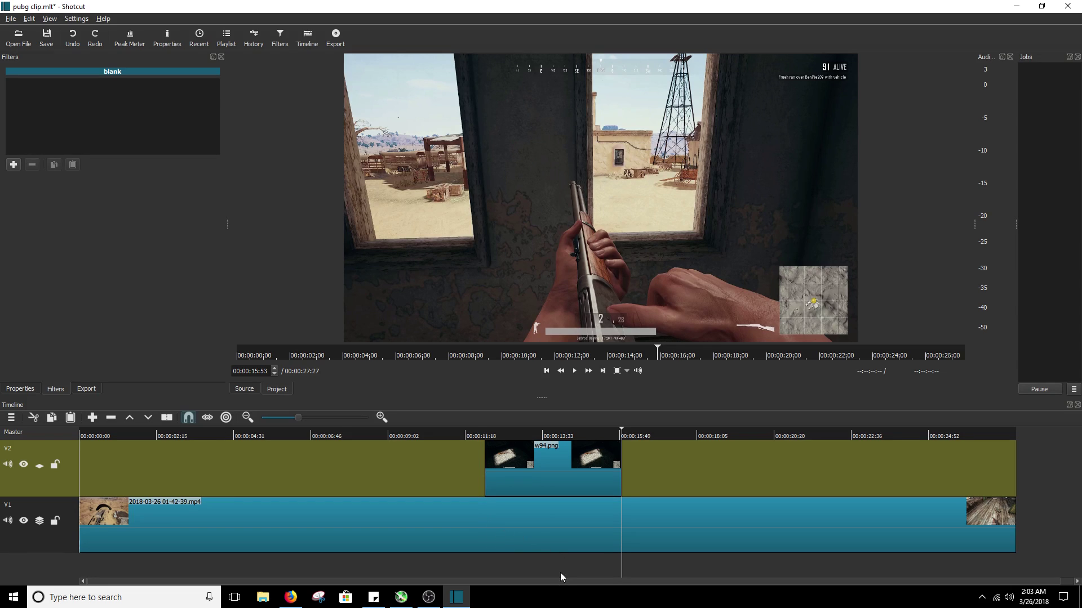
left_click(585, 565)
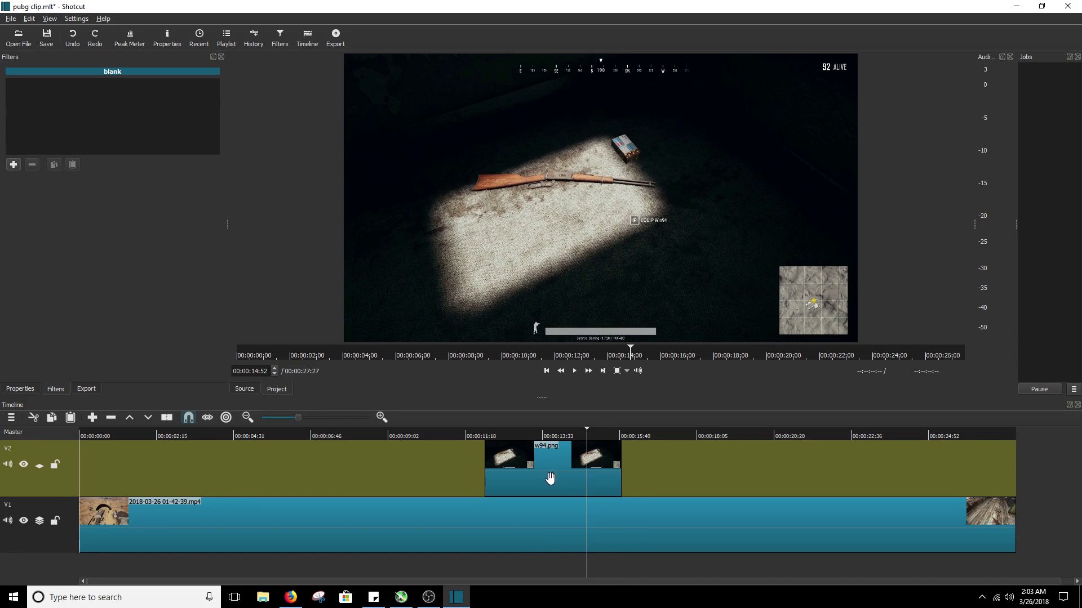
left_click(708, 479)
left_click(569, 475)
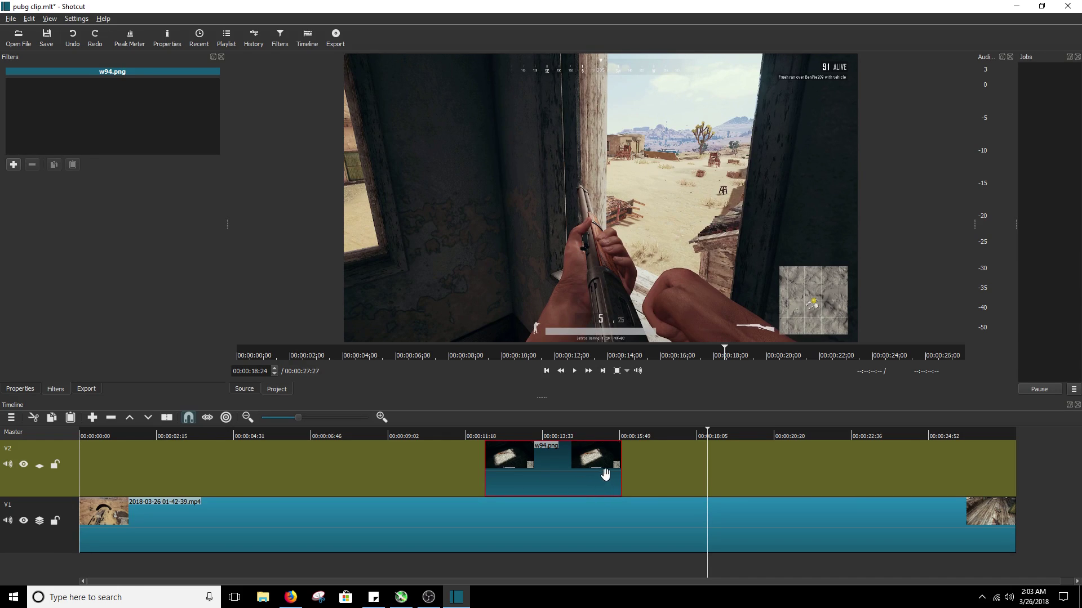
left_click_drag(620, 472, 560, 471)
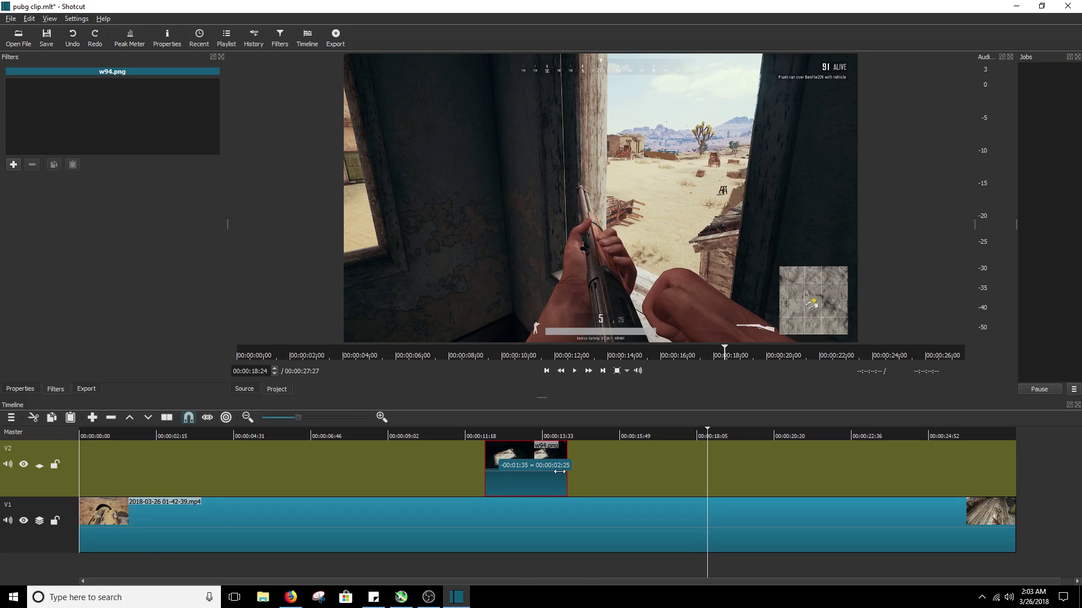
left_click_drag(560, 472, 546, 470)
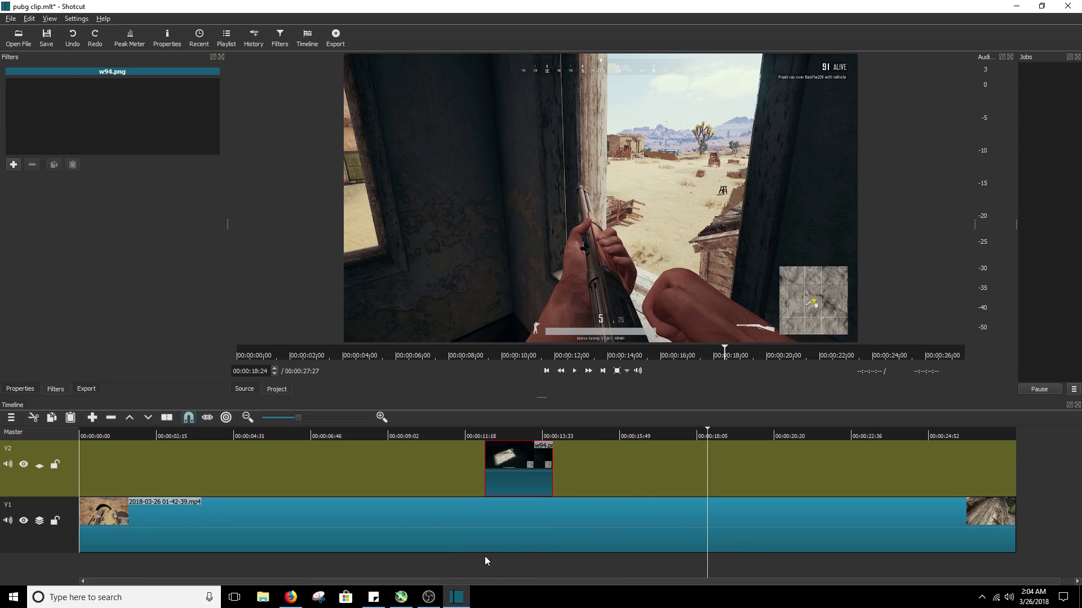
Step: Split the V1 clip at 00:00:11:52 and drag its second half past the still
left_click(427, 562)
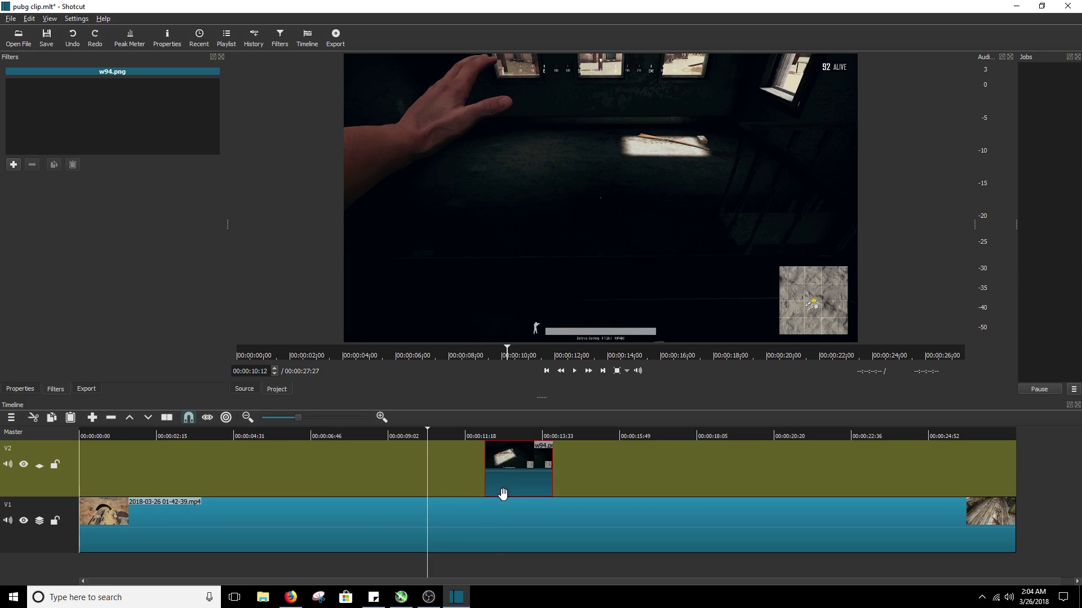
left_click_drag(480, 566, 484, 569)
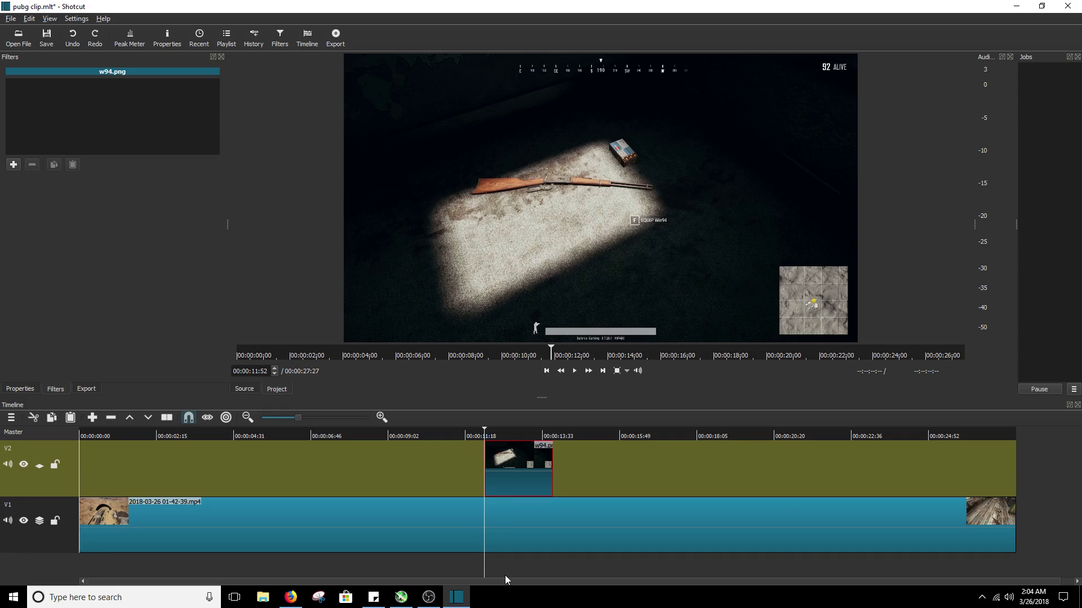
left_click(493, 526)
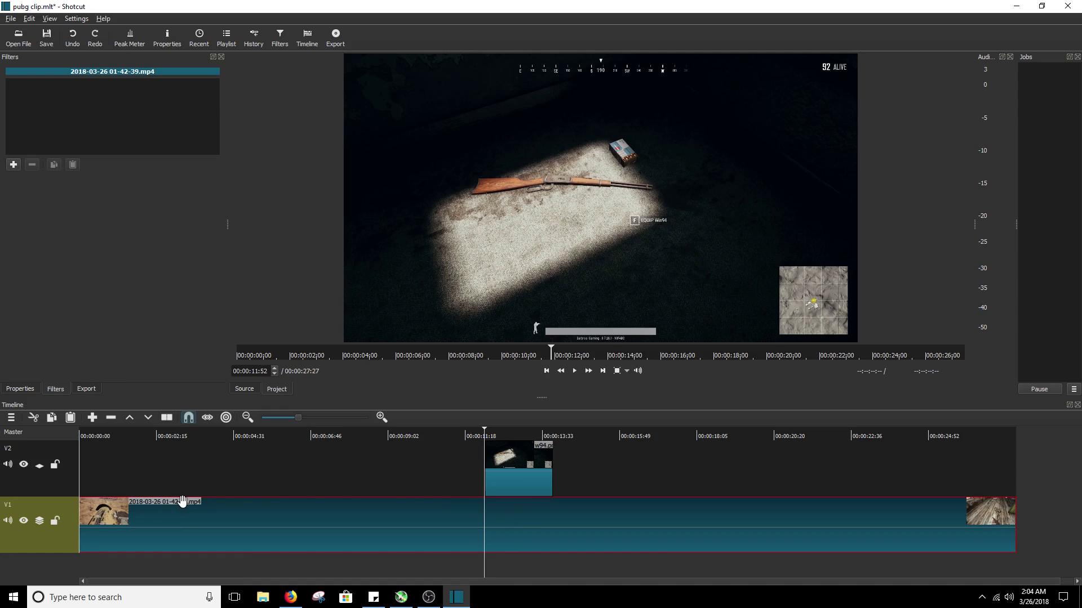
key("s")
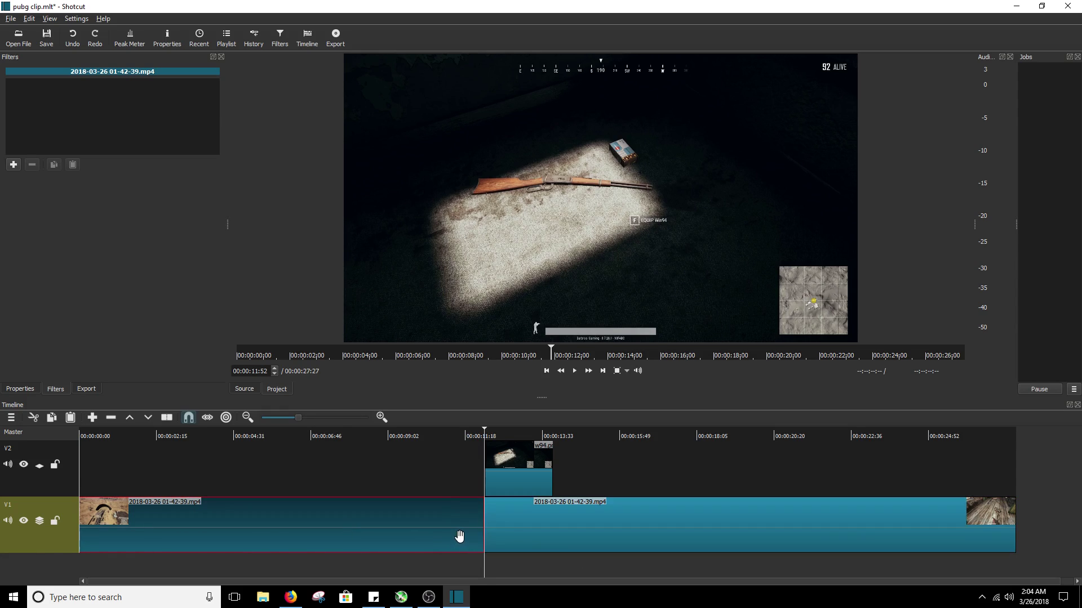
left_click_drag(578, 532, 651, 538)
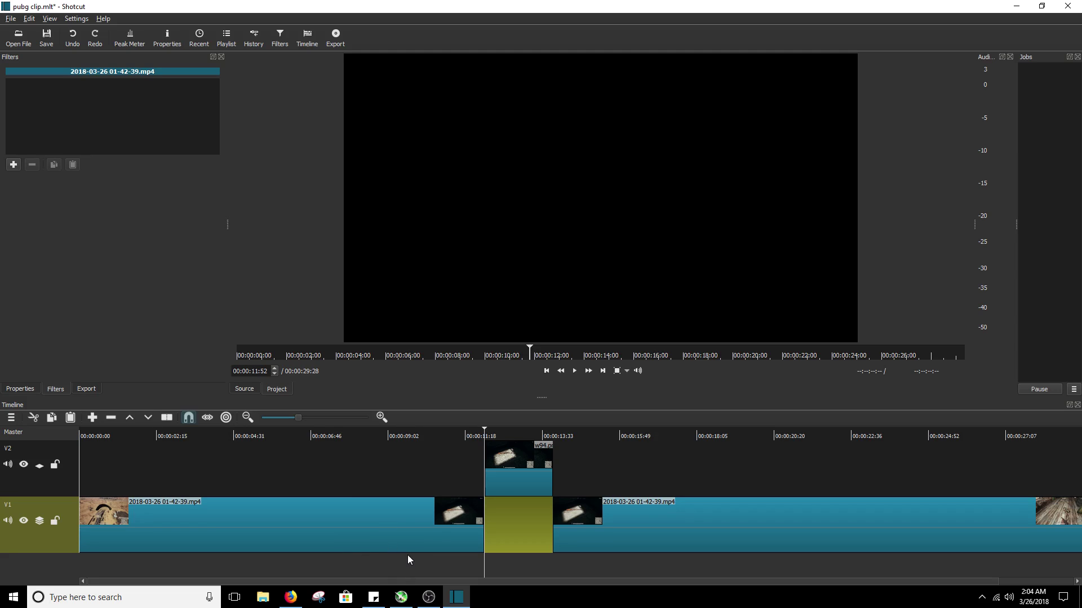
left_click(389, 562)
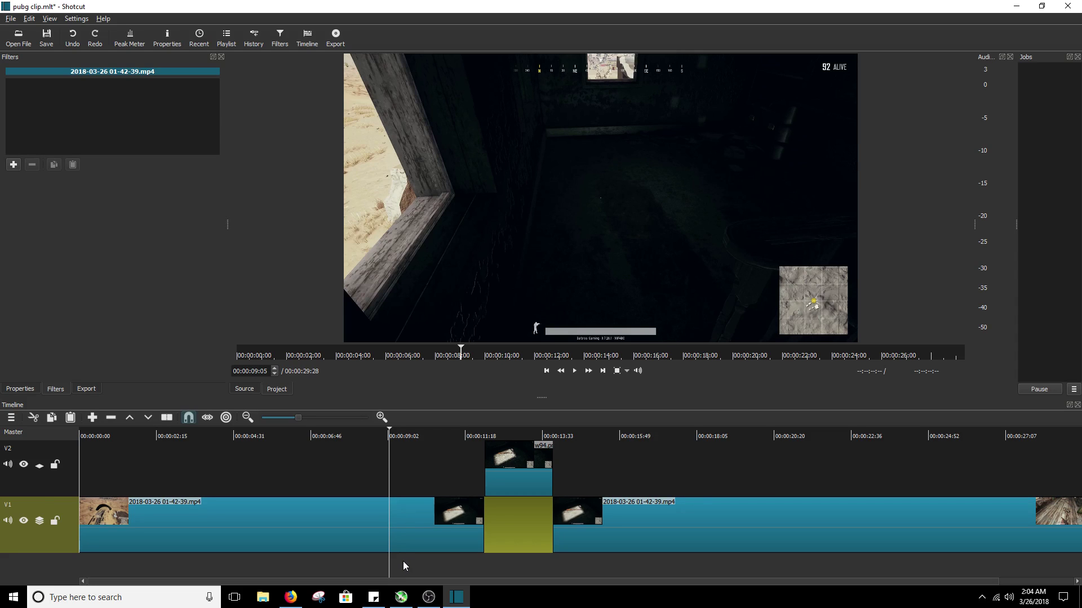
key("space")
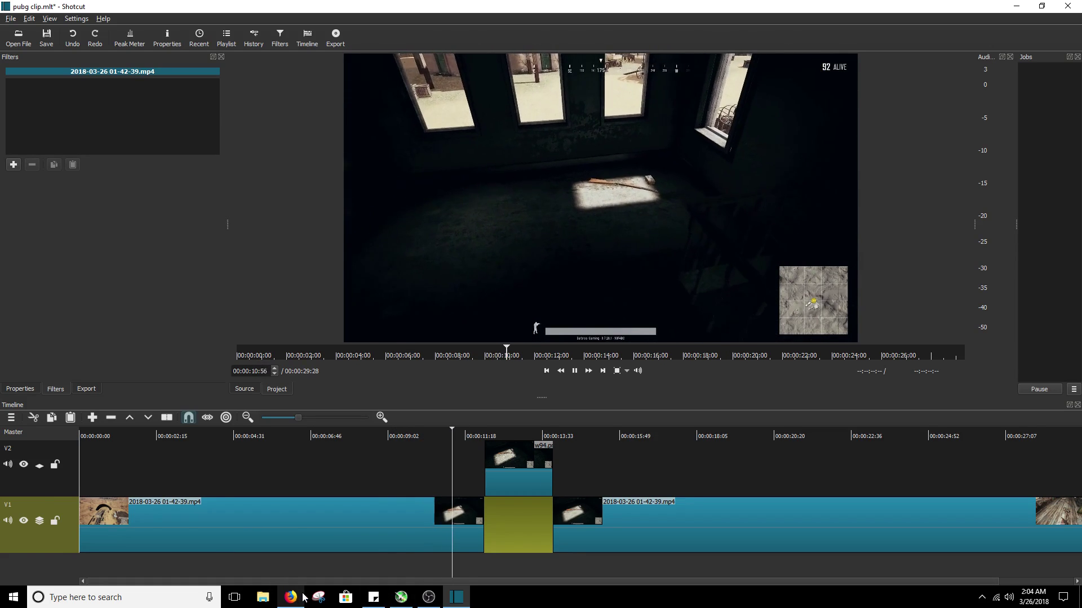
mouse_move(303, 597)
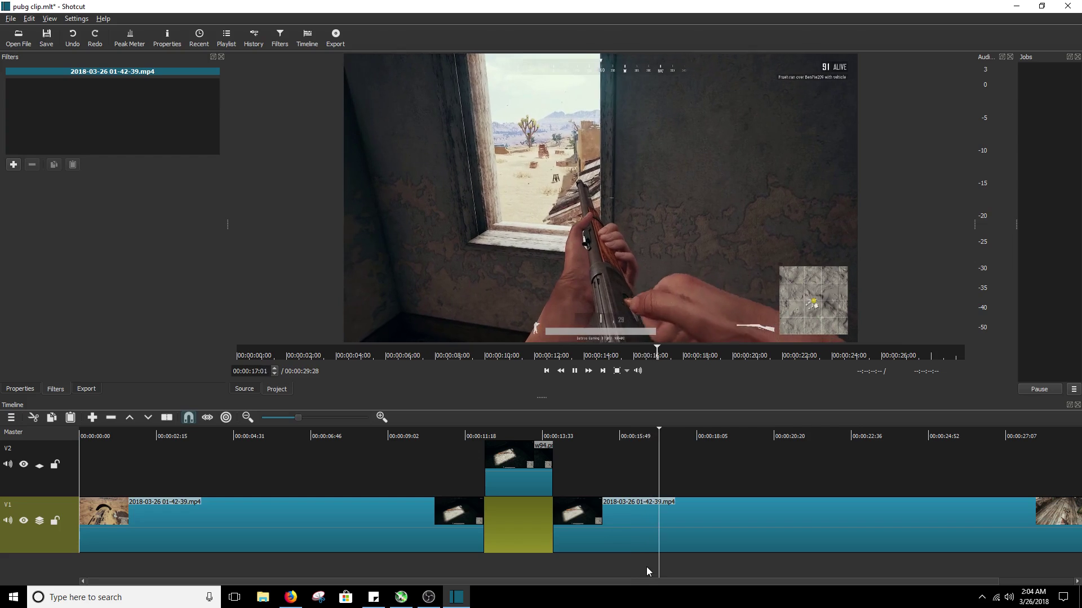
left_click_drag(577, 563, 387, 552)
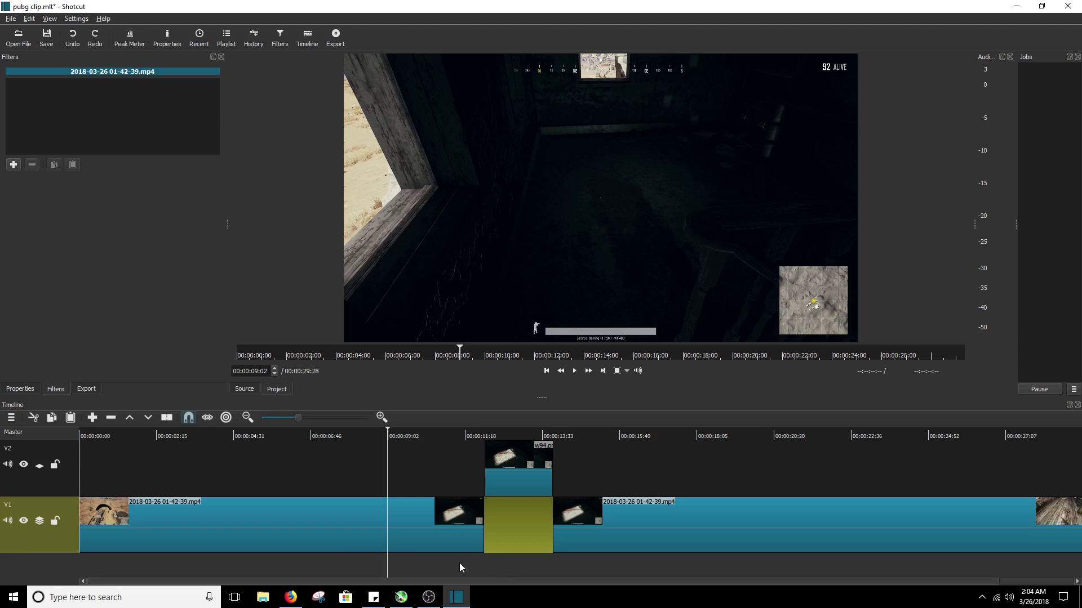
left_click(289, 560)
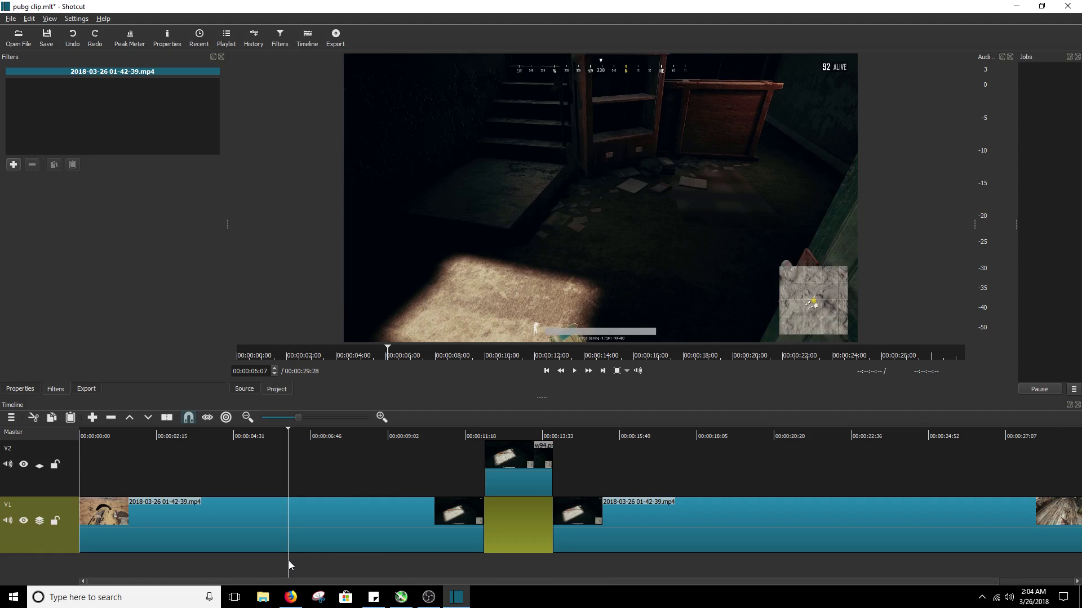
left_click(275, 564)
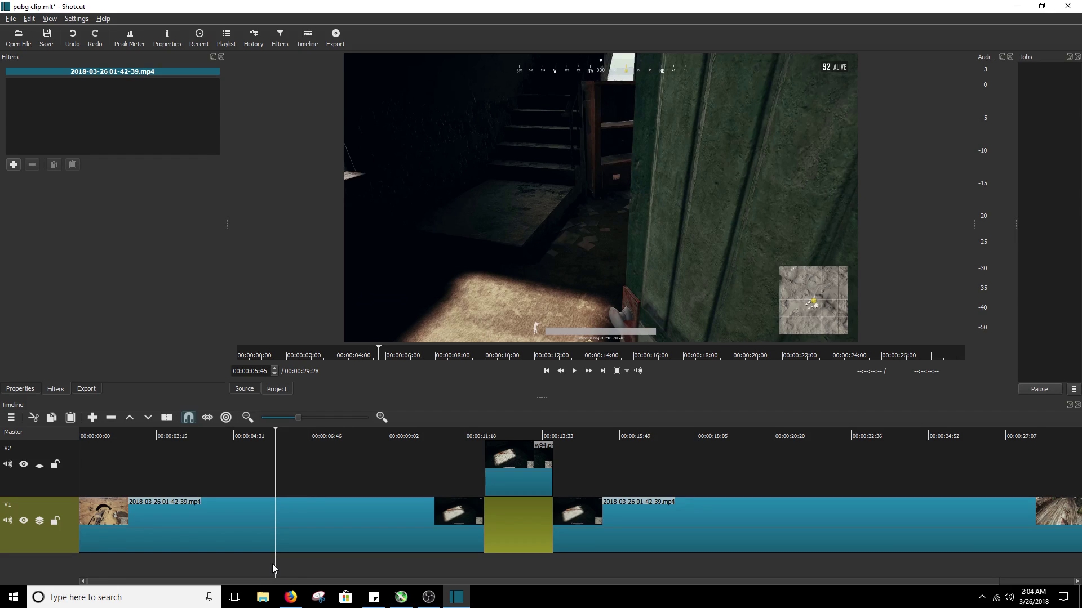
left_click(11, 20)
left_click(35, 124)
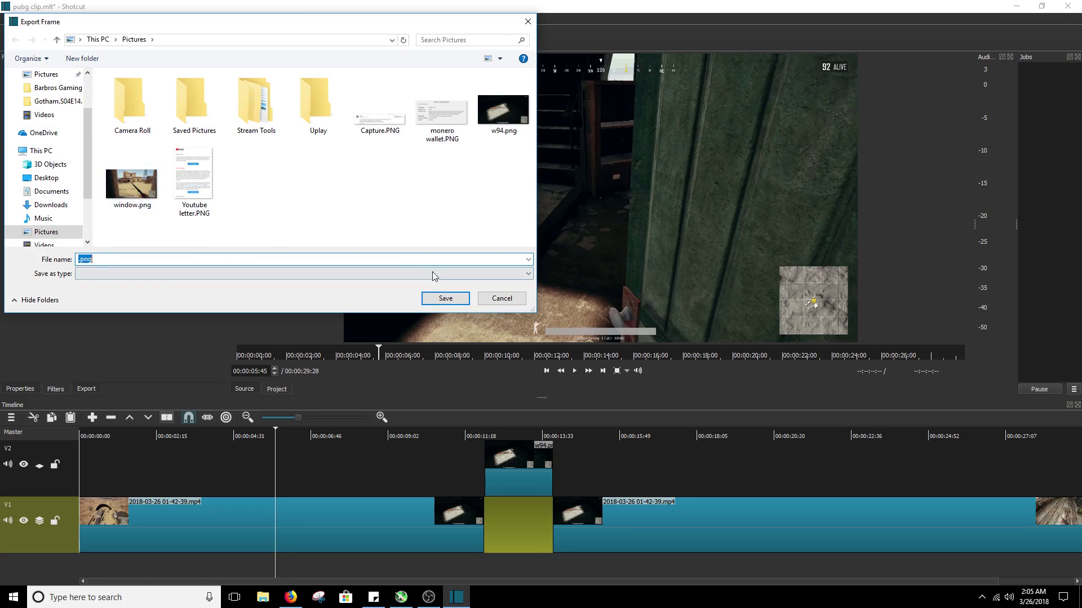
left_click(501, 299)
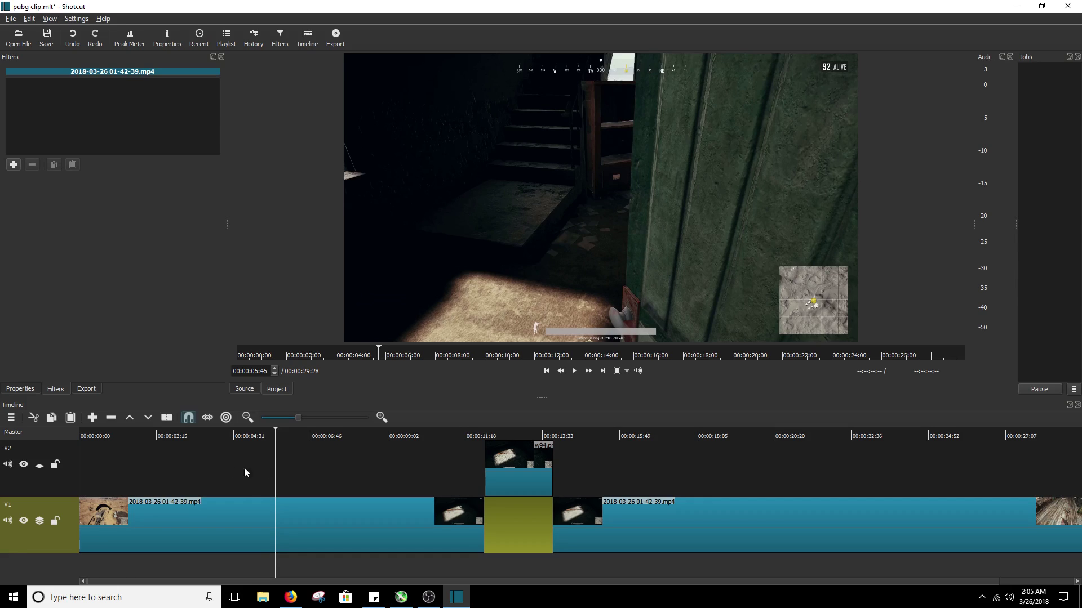
double_click(26, 454)
key("Return")
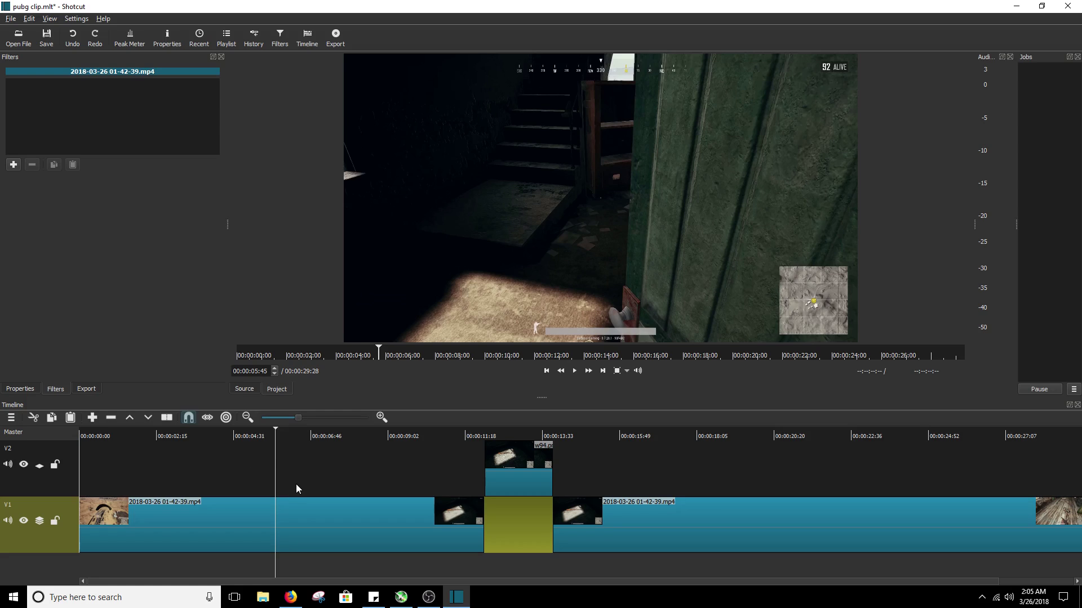